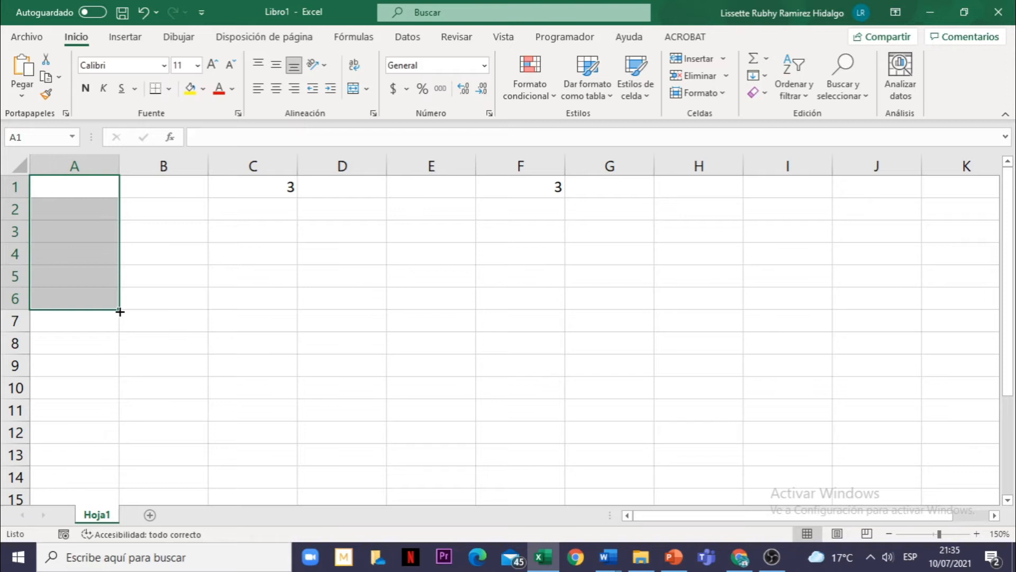
Step: Autofill the blank range A1:A6 down through A10
{"action": "left_click_drag", "start_coordinate": [119, 312], "coordinate": [207, 397]}
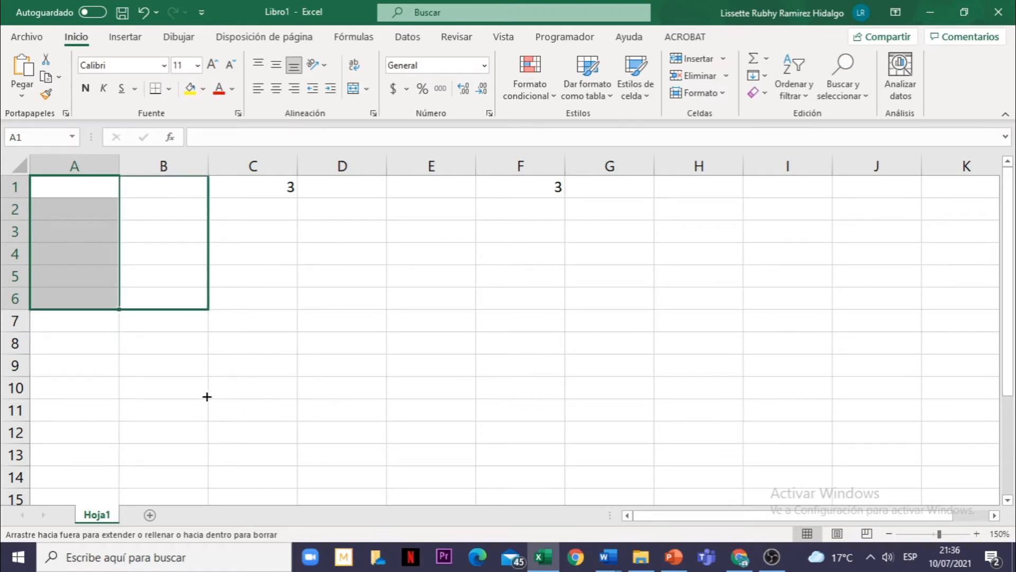
{"action": "left_click_drag", "start_coordinate": [207, 396], "coordinate": [145, 388]}
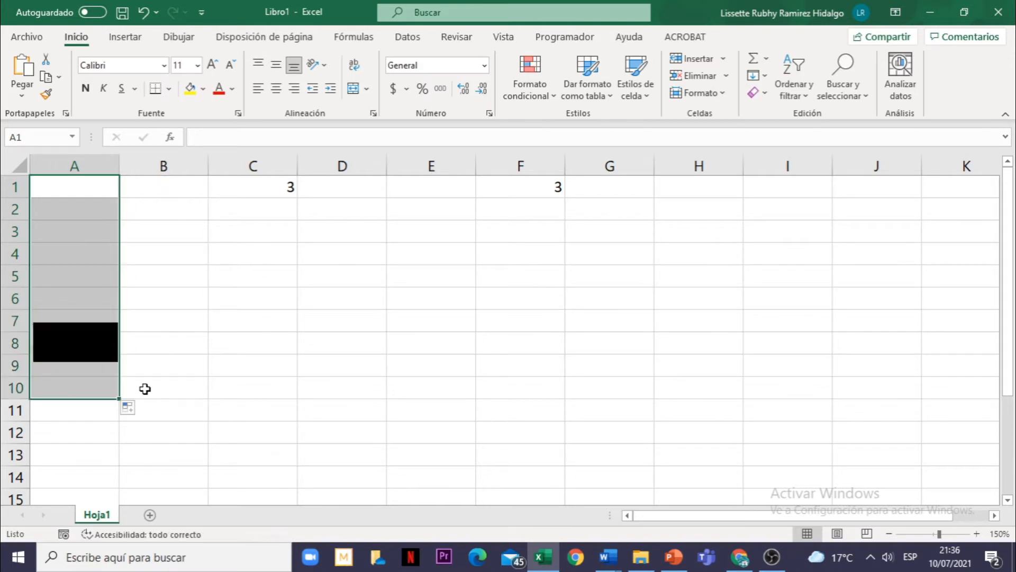
{"action": "left_click", "coordinate": [159, 320]}
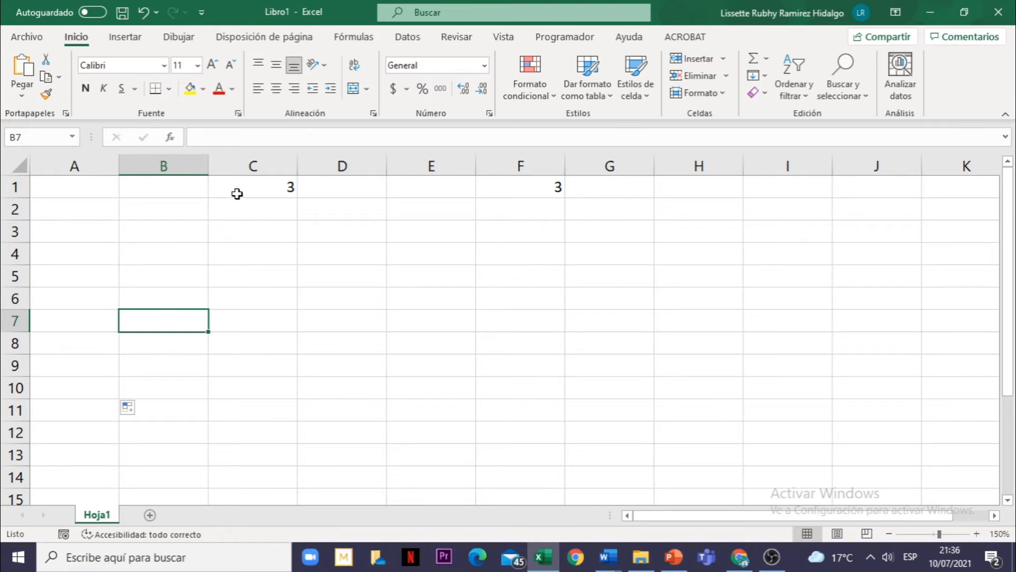
Step: Autofill the value 3 from C1 down through C5
{"action": "left_click", "coordinate": [281, 188]}
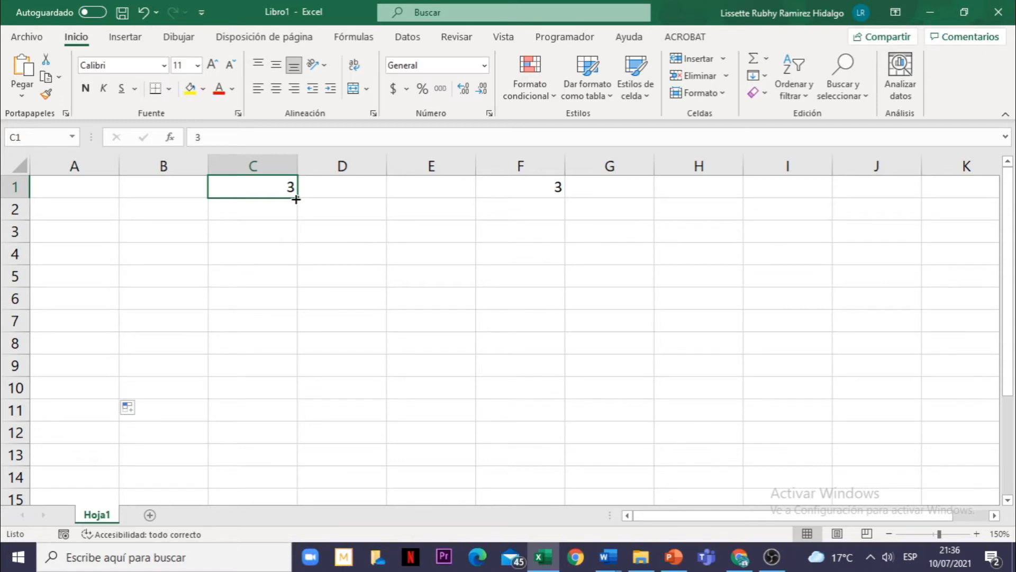
{"action": "left_click_drag", "start_coordinate": [296, 199], "coordinate": [297, 199]}
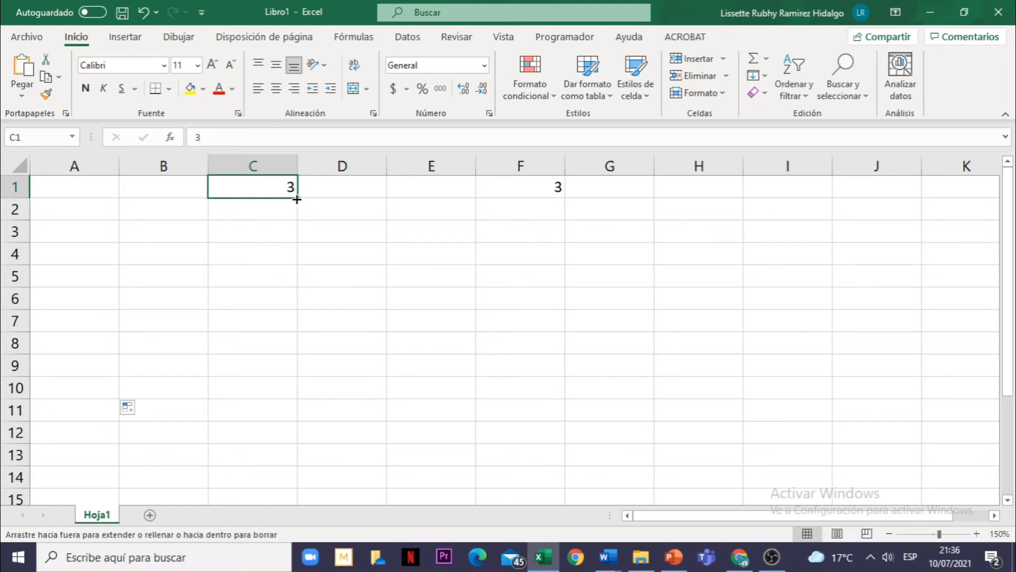
{"action": "left_click_drag", "start_coordinate": [297, 199], "coordinate": [296, 278]}
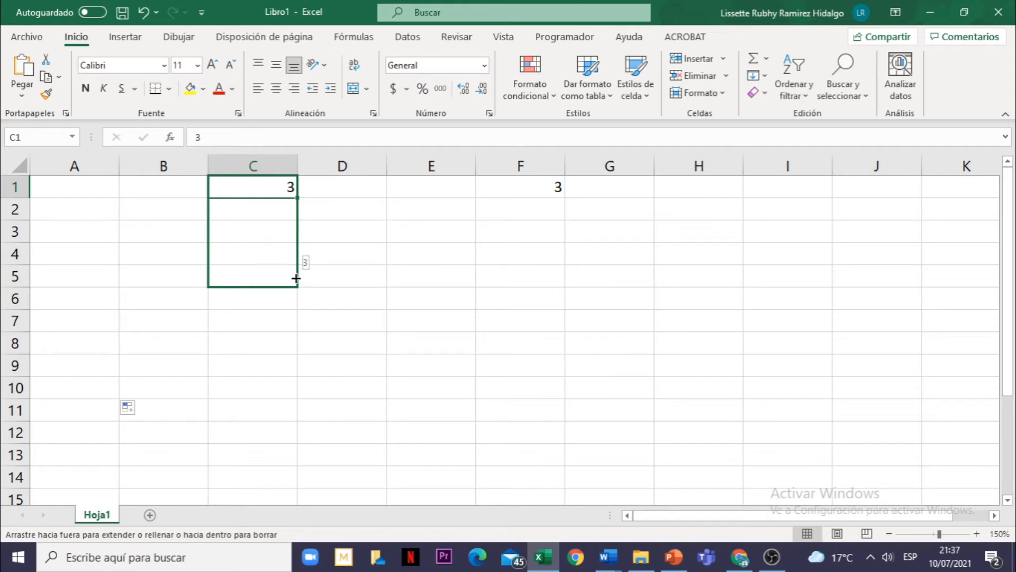
{"action": "left_click_drag", "start_coordinate": [296, 278], "coordinate": [295, 278]}
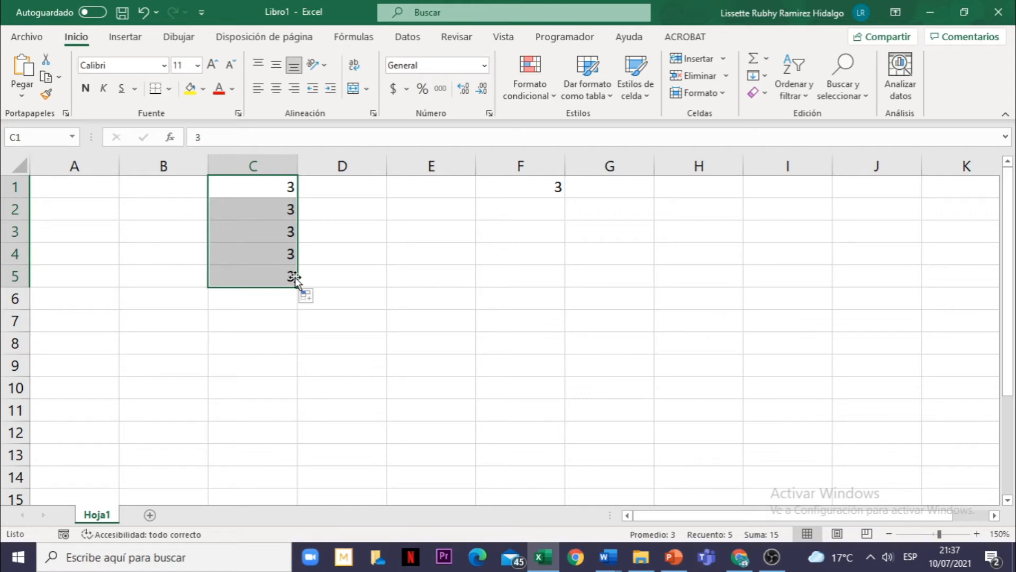
{"action": "left_click", "coordinate": [363, 256]}
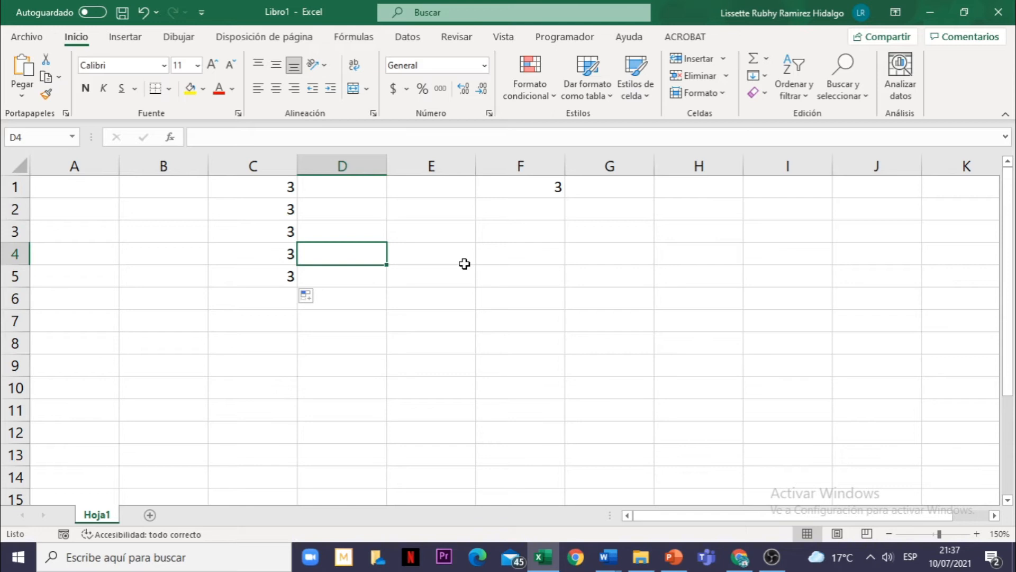
Step: Enter the values 1, 2 and 3 in cells E1, E2 and E3
{"action": "left_click", "coordinate": [445, 189]}
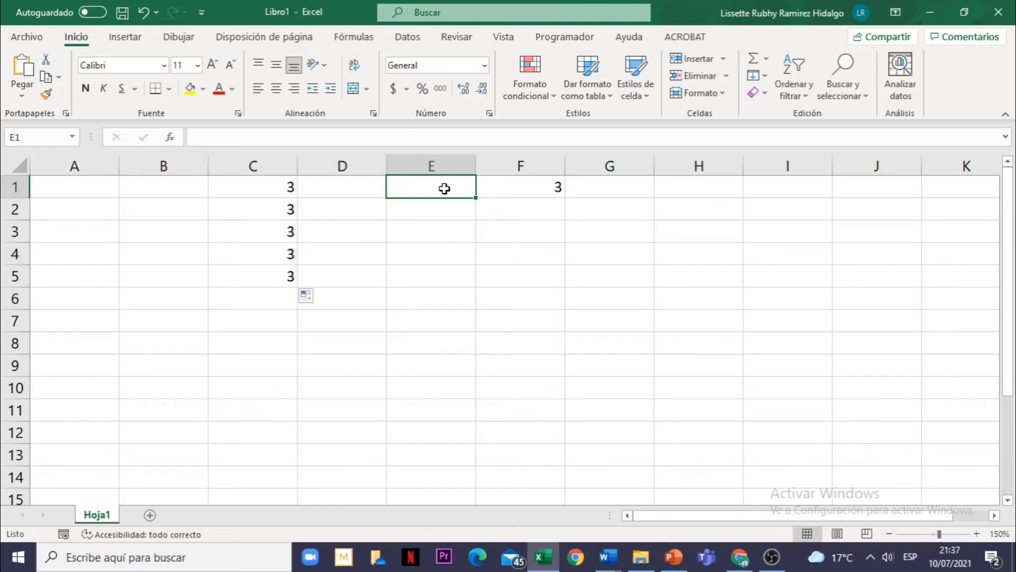
{"action": "type", "text": "1"}
{"action": "key", "text": "Return"}
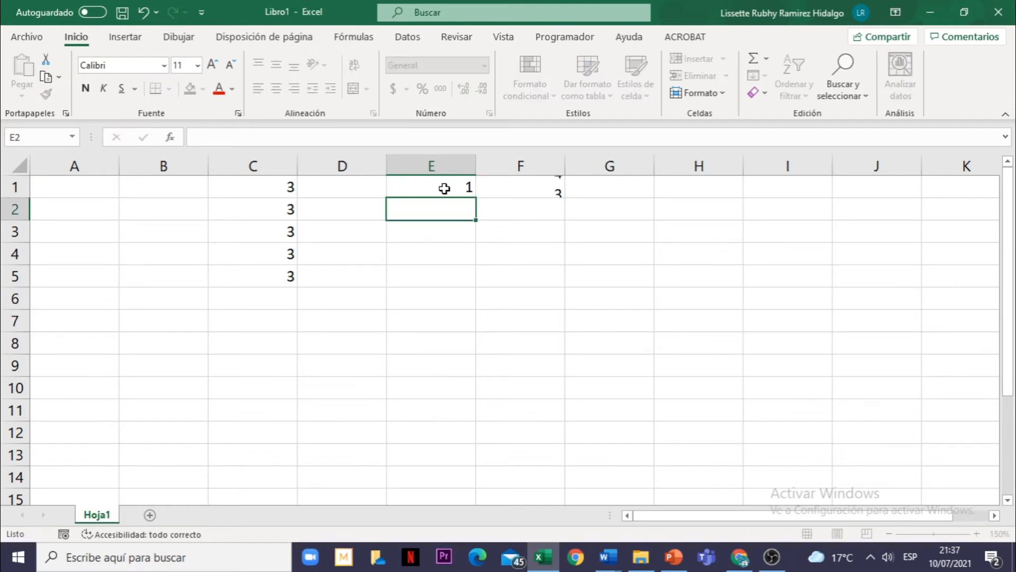
{"action": "type", "text": "2"}
{"action": "key", "text": "Return"}
{"action": "type", "text": "3"}
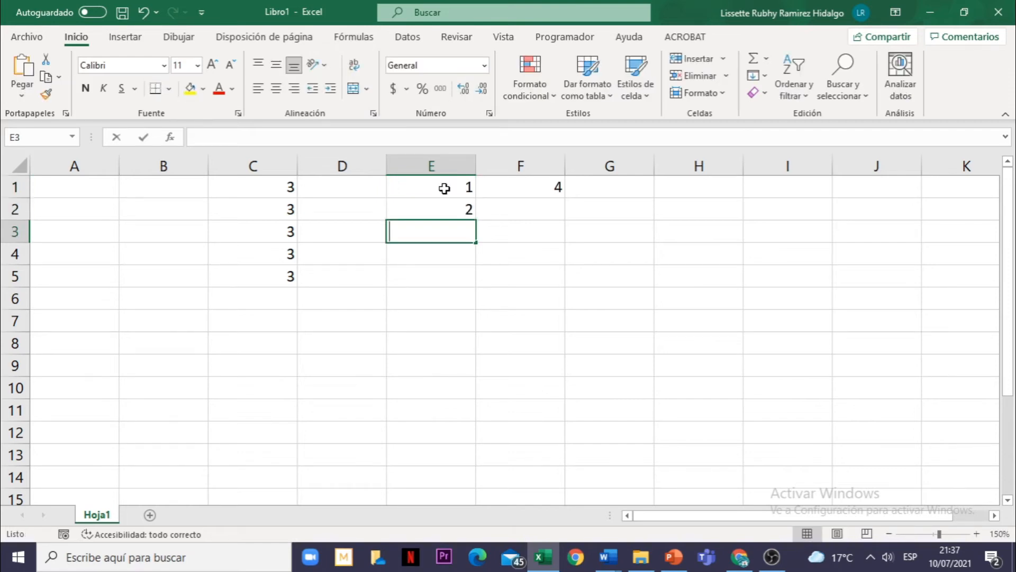
{"action": "key", "text": "Return"}
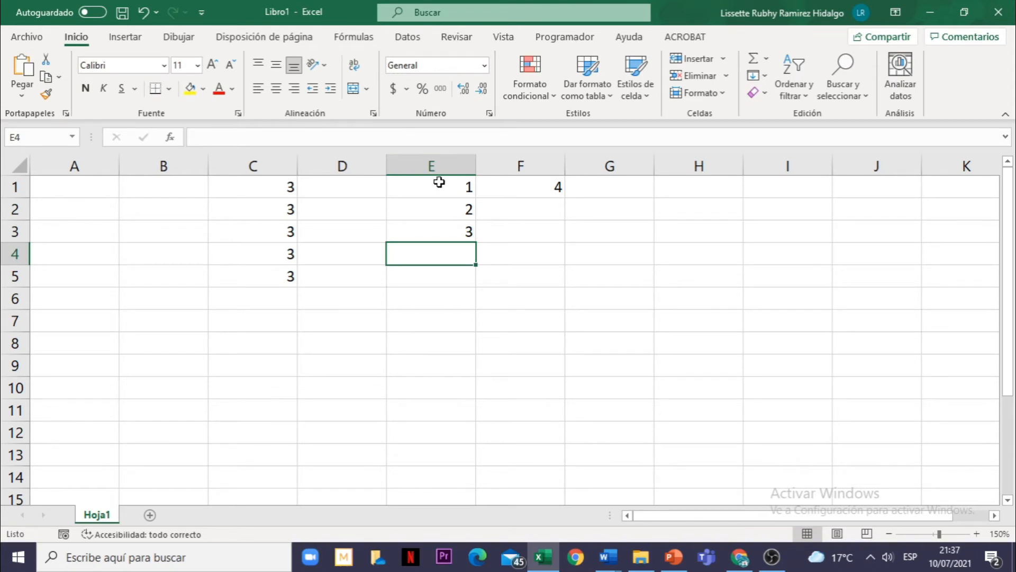
Step: Extend the number series in E1:E3 down through E8 with autofill
{"action": "left_click_drag", "start_coordinate": [437, 180], "coordinate": [439, 234]}
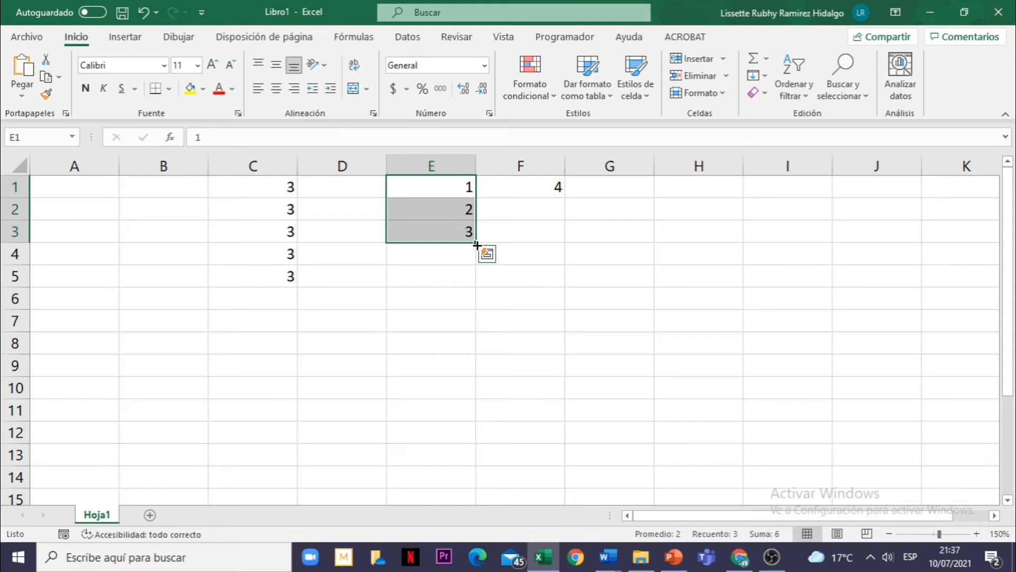
{"action": "left_click_drag", "start_coordinate": [477, 245], "coordinate": [480, 324]}
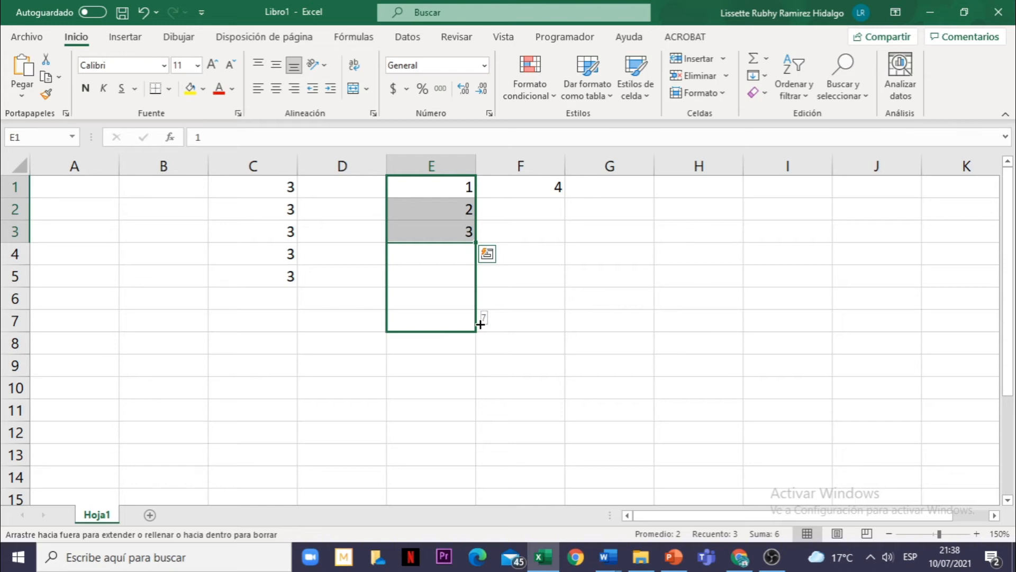
{"action": "left_click_drag", "start_coordinate": [480, 324], "coordinate": [480, 350]}
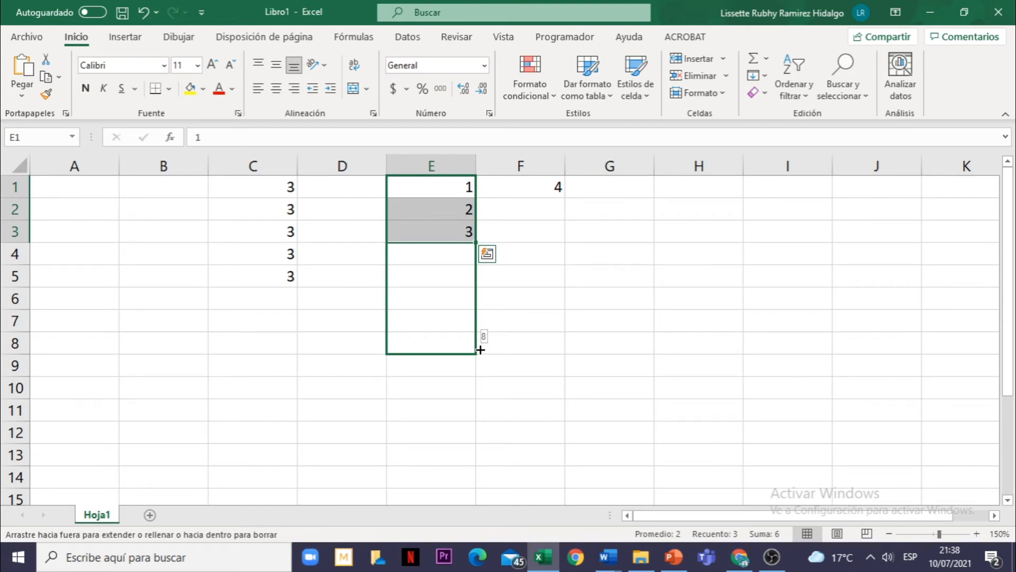
{"action": "left_click_drag", "start_coordinate": [480, 349], "coordinate": [480, 349]}
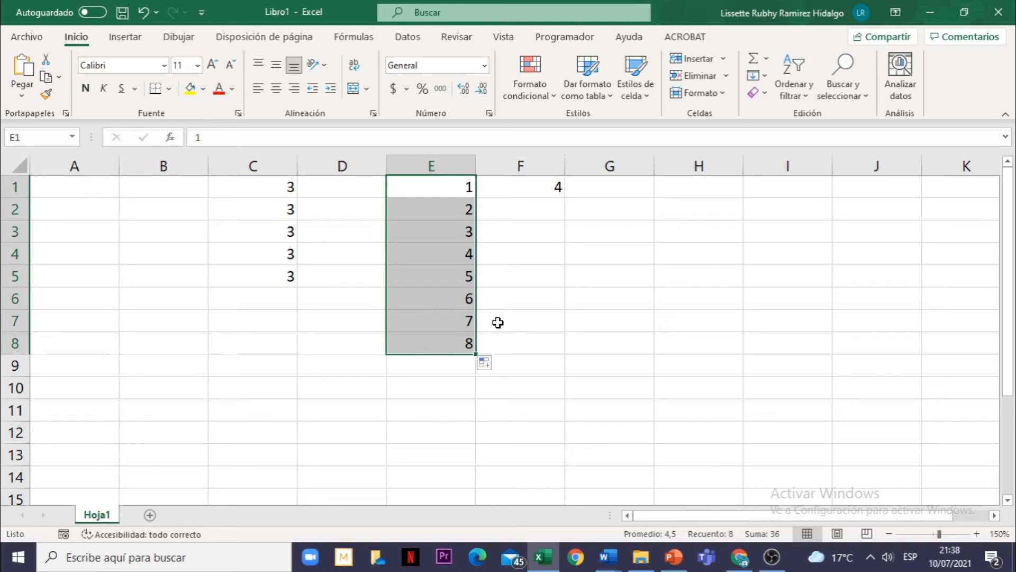
{"action": "left_click", "coordinate": [528, 292]}
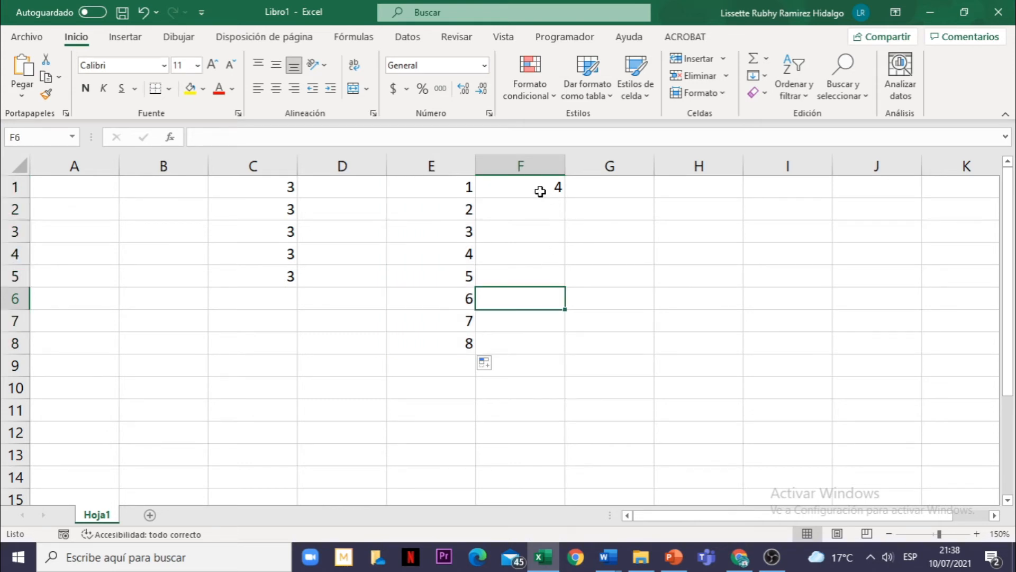
Step: Copy the formula =C1+E1 from F1 down through F8 with autofill
{"action": "left_click", "coordinate": [539, 190]}
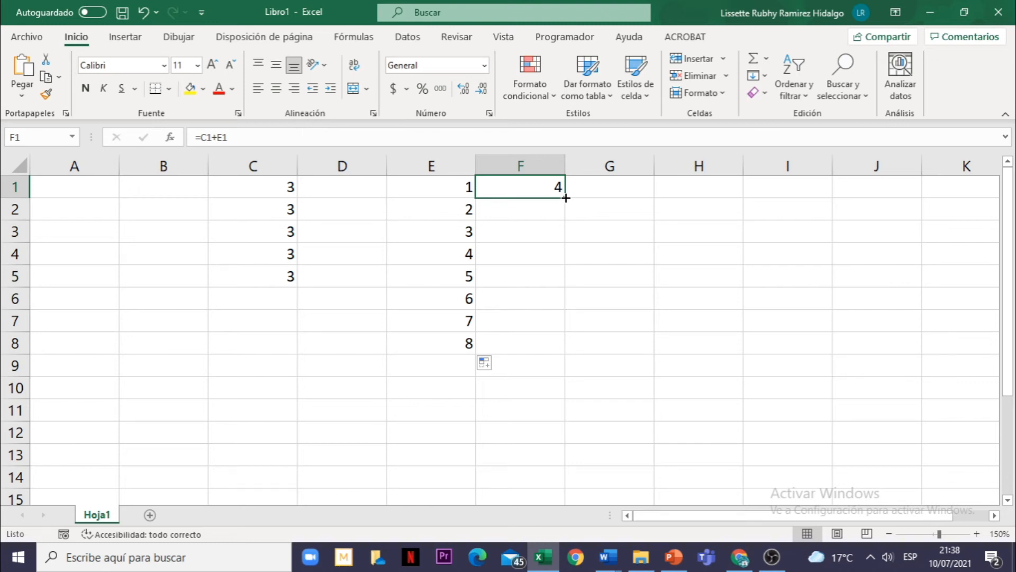
{"action": "left_click_drag", "start_coordinate": [566, 197], "coordinate": [576, 352]}
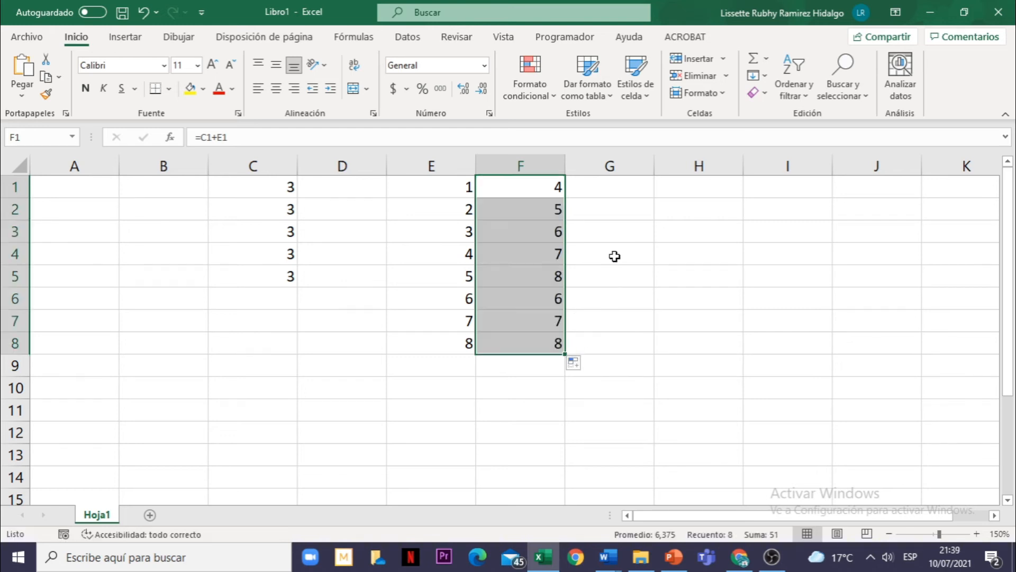
Step: Examine the copied formulas in cells F2 to F7 to compare how their cell references adjust by row
{"action": "left_click", "coordinate": [538, 210]}
{"action": "left_click", "coordinate": [542, 230]}
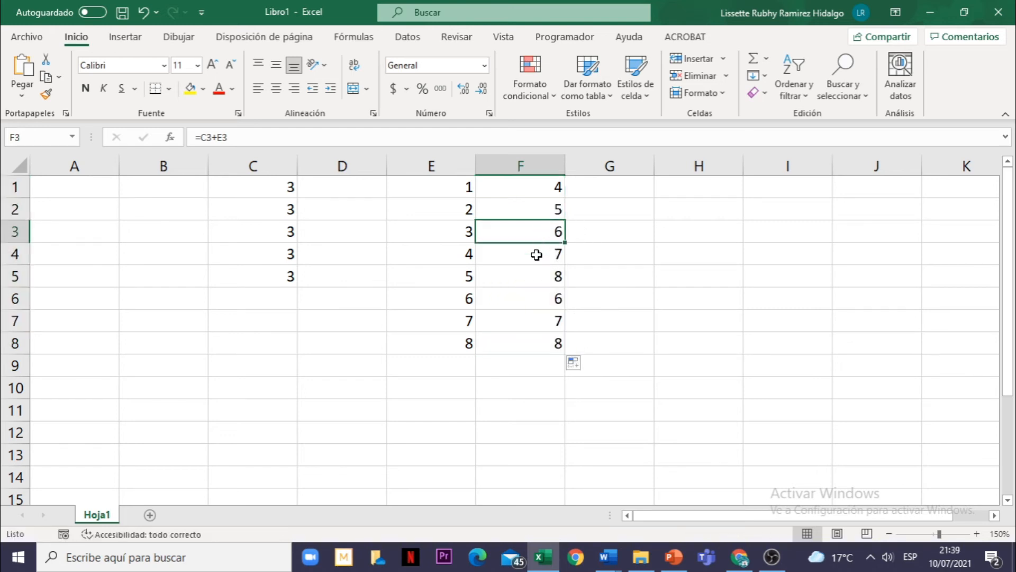
{"action": "left_click", "coordinate": [535, 254]}
{"action": "left_click", "coordinate": [535, 275]}
{"action": "left_click", "coordinate": [538, 305]}
{"action": "left_click", "coordinate": [538, 322]}
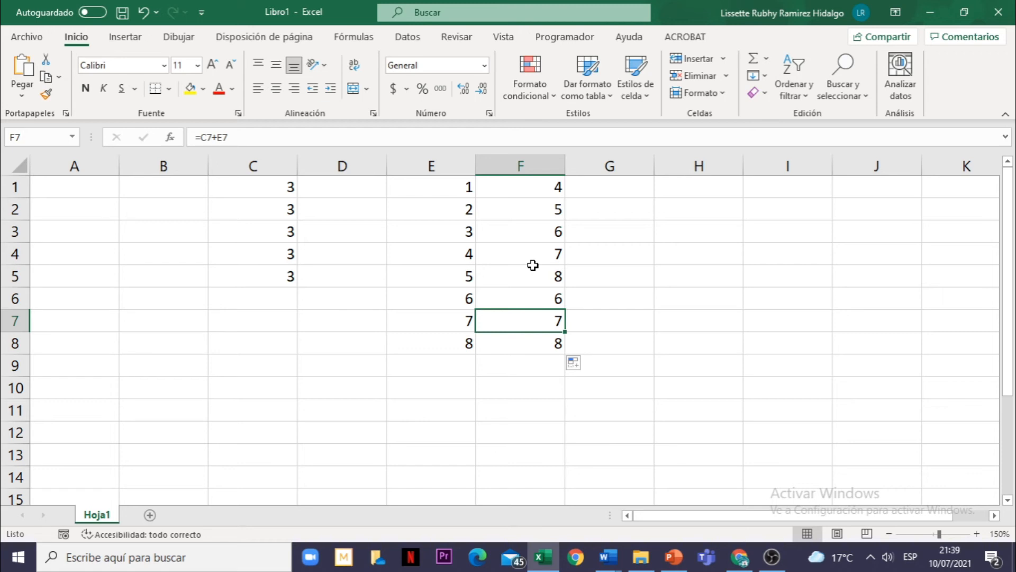
{"action": "left_click", "coordinate": [538, 202]}
{"action": "left_click", "coordinate": [528, 229]}
{"action": "left_click", "coordinate": [530, 251]}
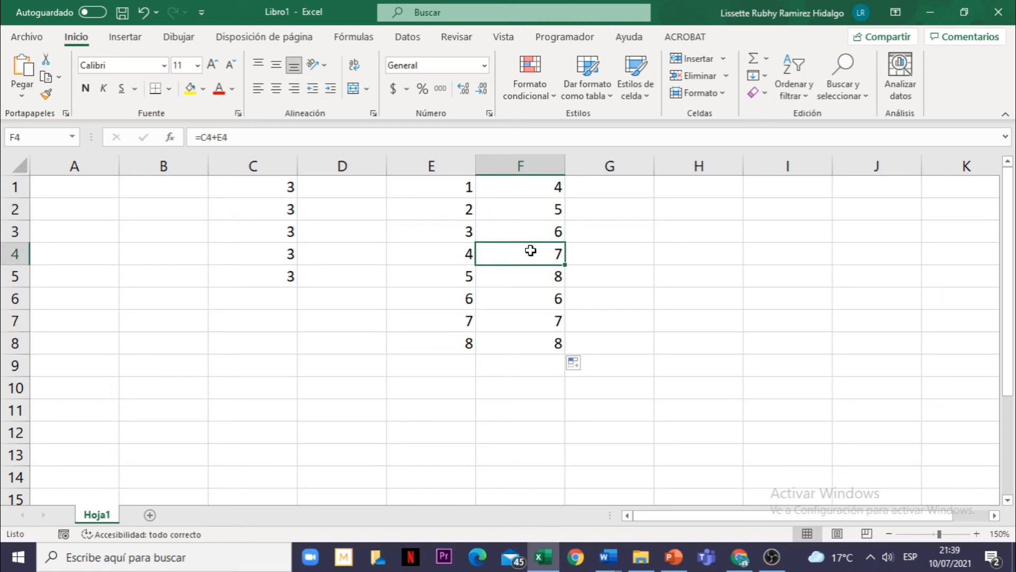
{"action": "left_click", "coordinate": [532, 271]}
{"action": "left_click", "coordinate": [534, 290]}
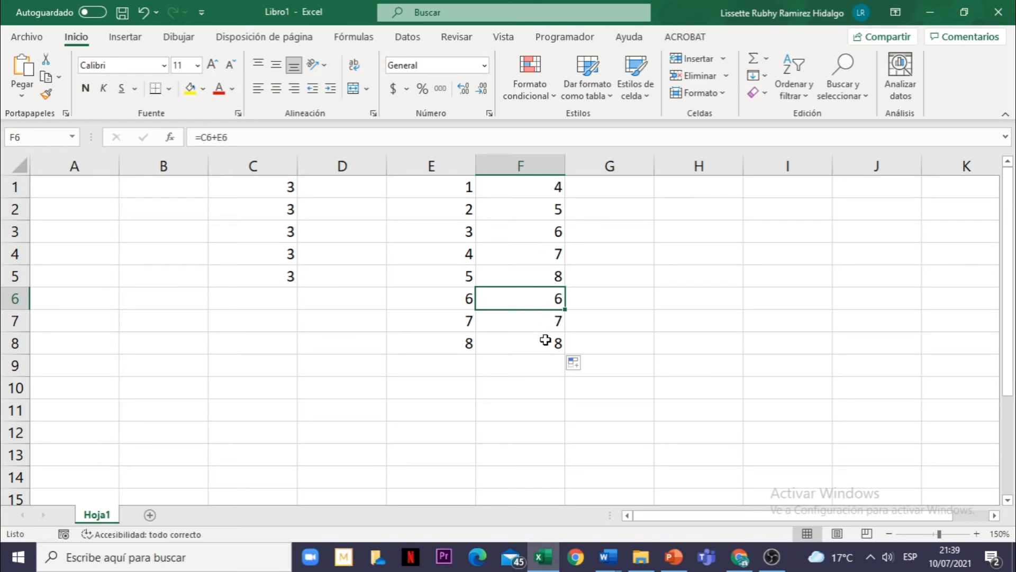
{"action": "left_click", "coordinate": [633, 246]}
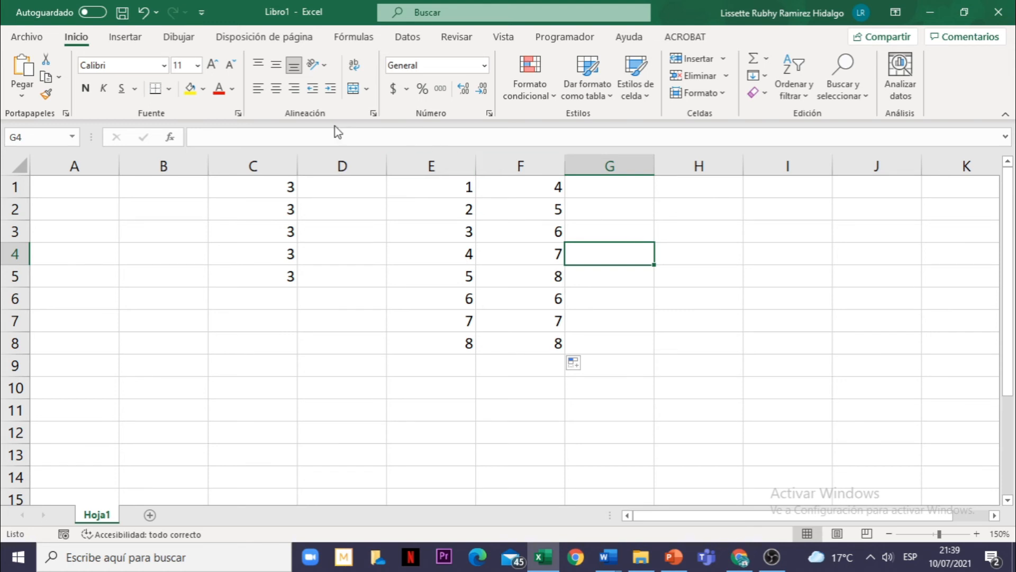
Step: Review the advanced editing options, including "Permitir arrastrar y colocar el controlador de relleno y las celdas", and accept the options dialog
{"action": "left_click", "coordinate": [27, 37]}
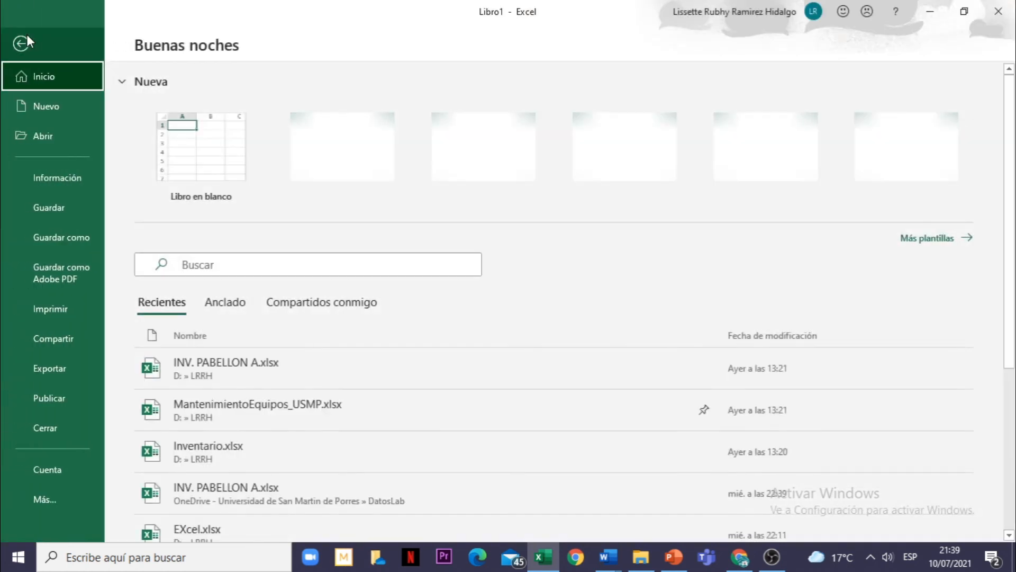
{"action": "left_click", "coordinate": [48, 505]}
{"action": "left_click", "coordinate": [133, 498]}
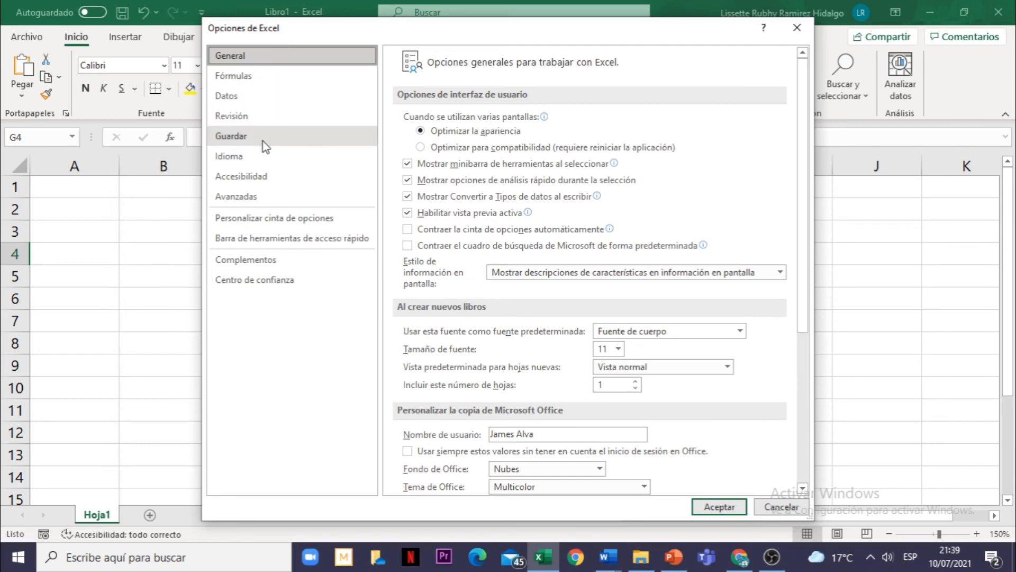
{"action": "left_click", "coordinate": [239, 199]}
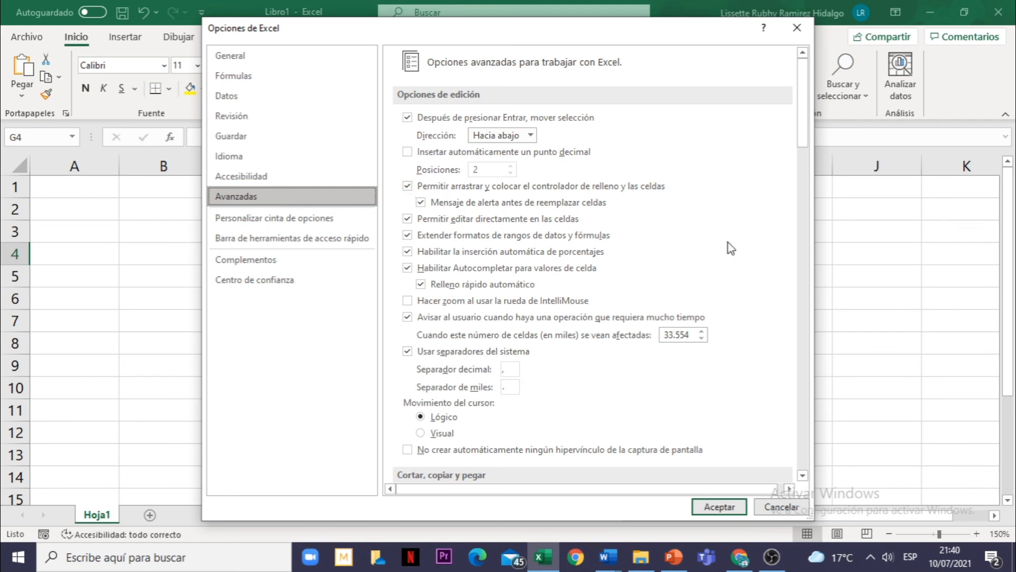
{"action": "left_click", "coordinate": [730, 511]}
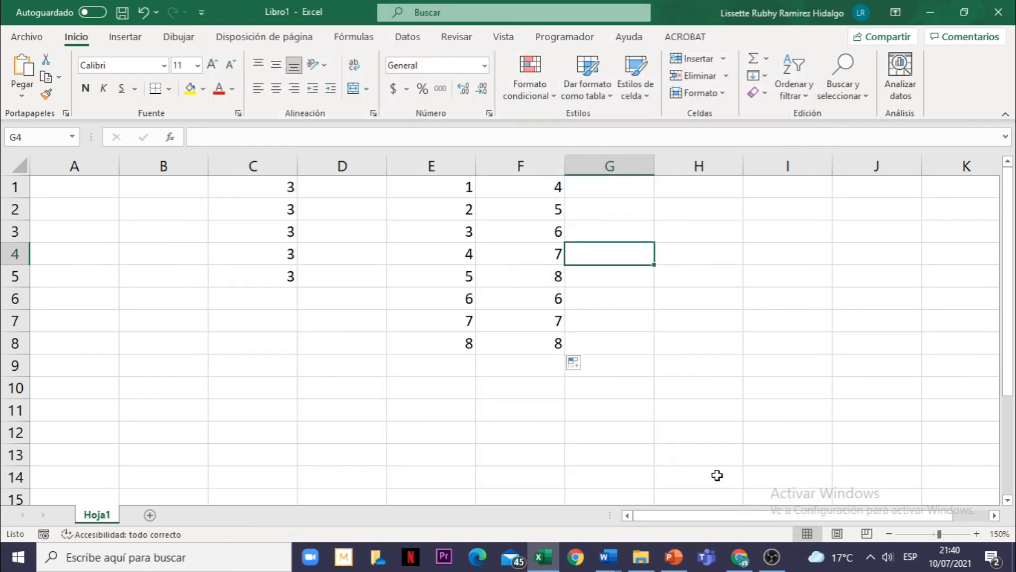
{"action": "left_click", "coordinate": [612, 279]}
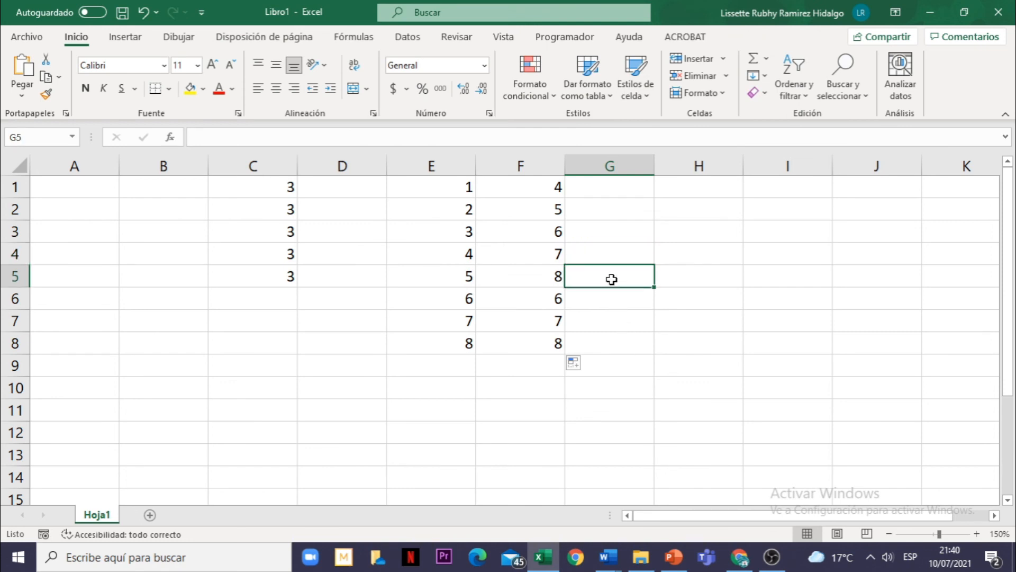